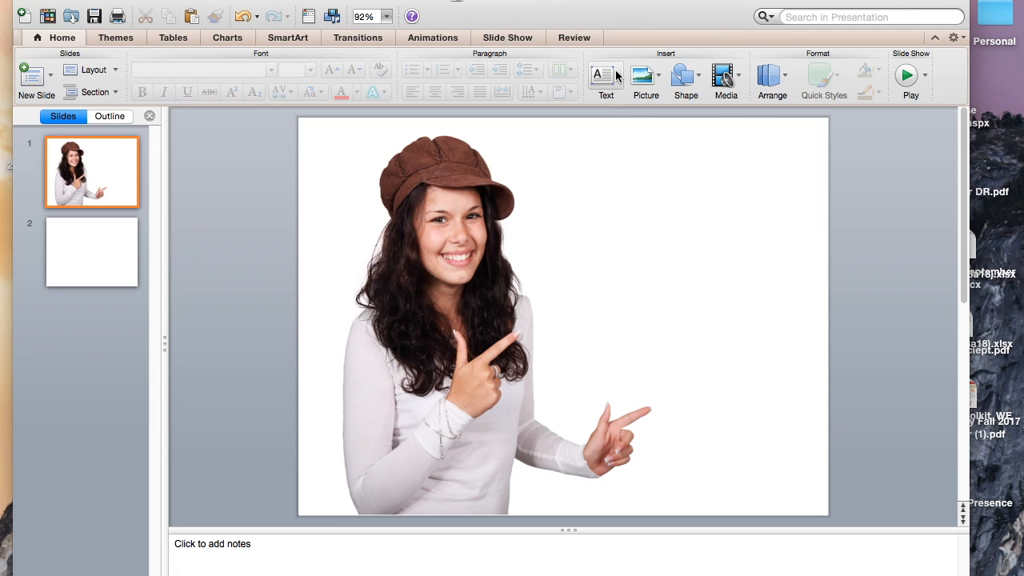
# Insert a text box in the blank area beside the woman on slide 1 and widen it to about 9.3 cm.
pyautogui.click(616, 76)
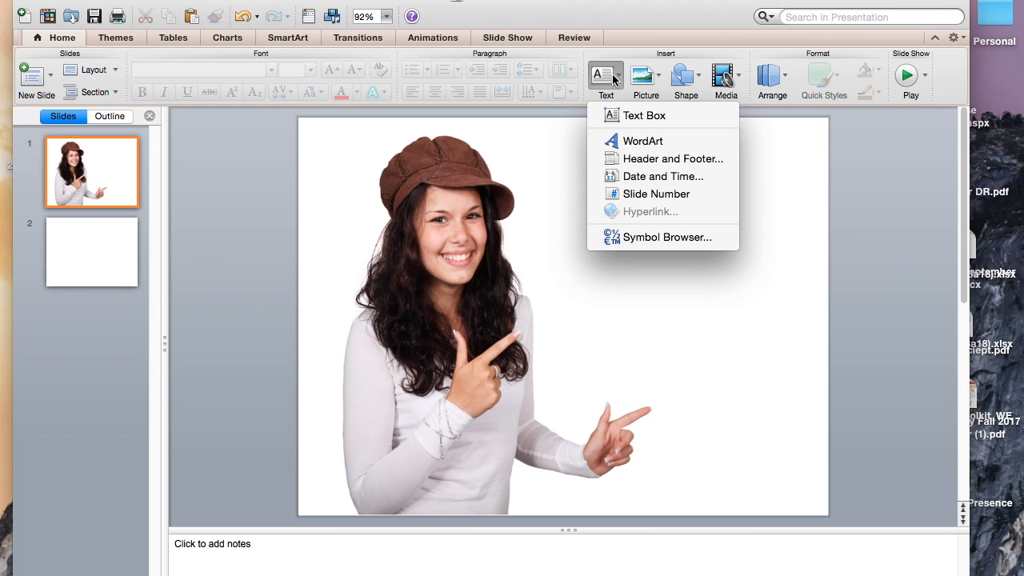
pyautogui.click(634, 118)
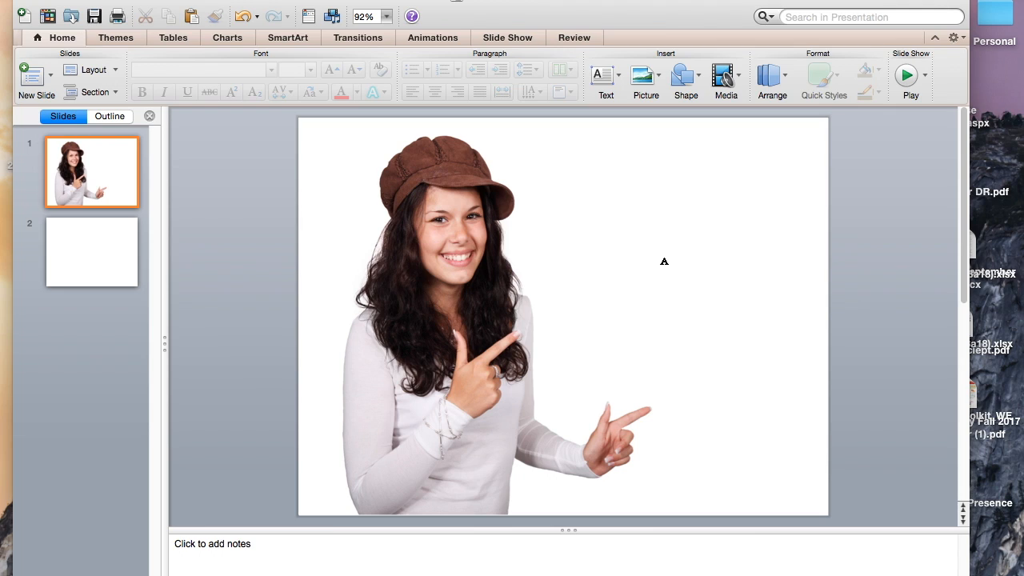
pyautogui.click(668, 270)
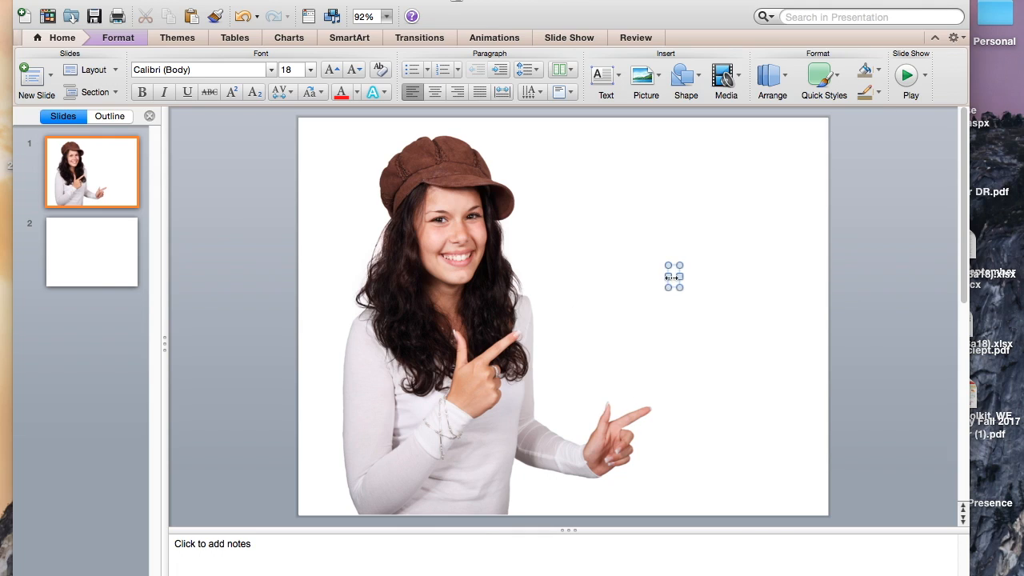
pyautogui.moveTo(669, 277); pyautogui.dragTo(583, 277)
pyautogui.moveTo(682, 276); pyautogui.dragTo(777, 276)
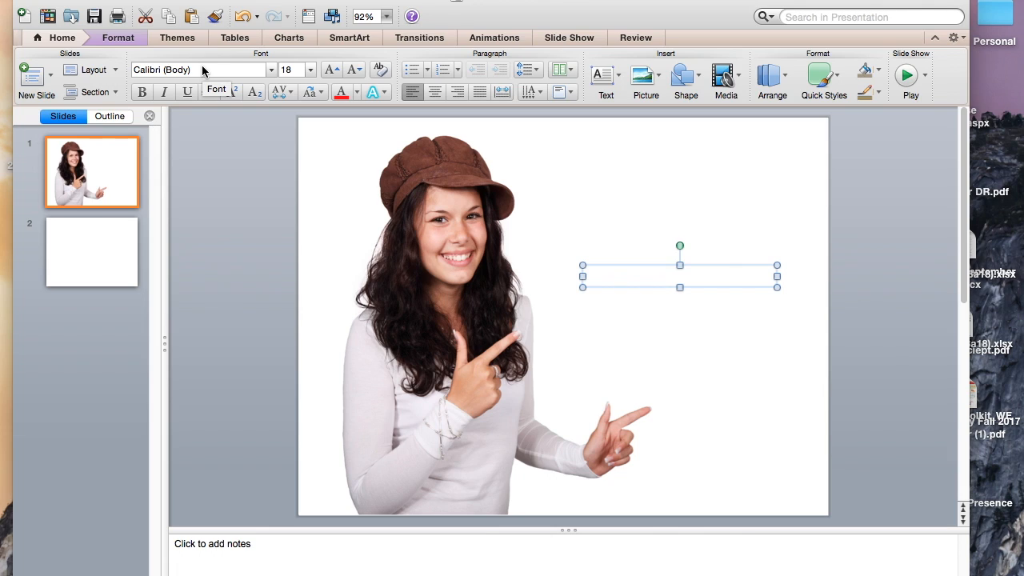
# Enter "Present your ideas simply" in the new text box.
pyautogui.click(606, 279)
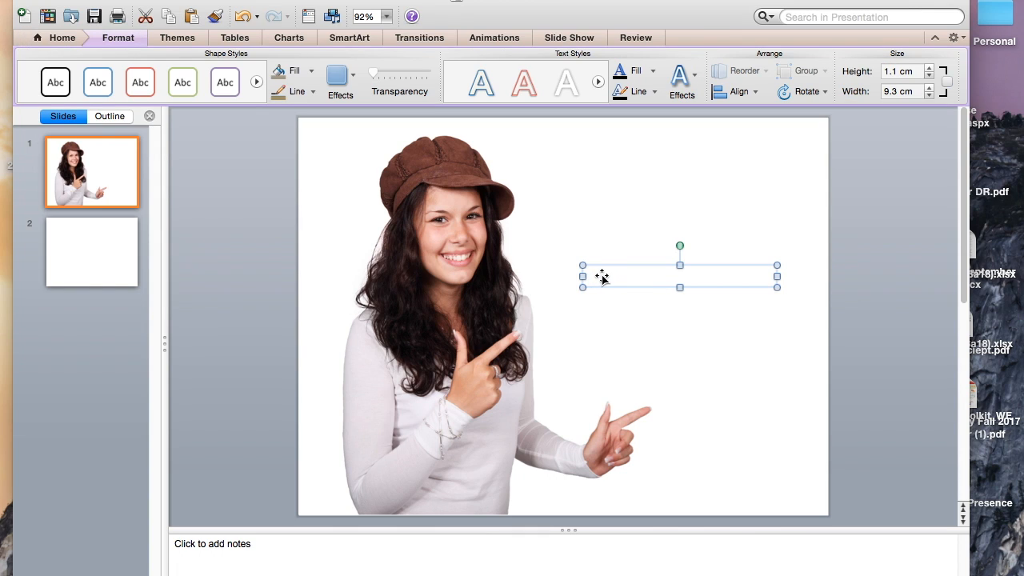
pyautogui.write('Pr')
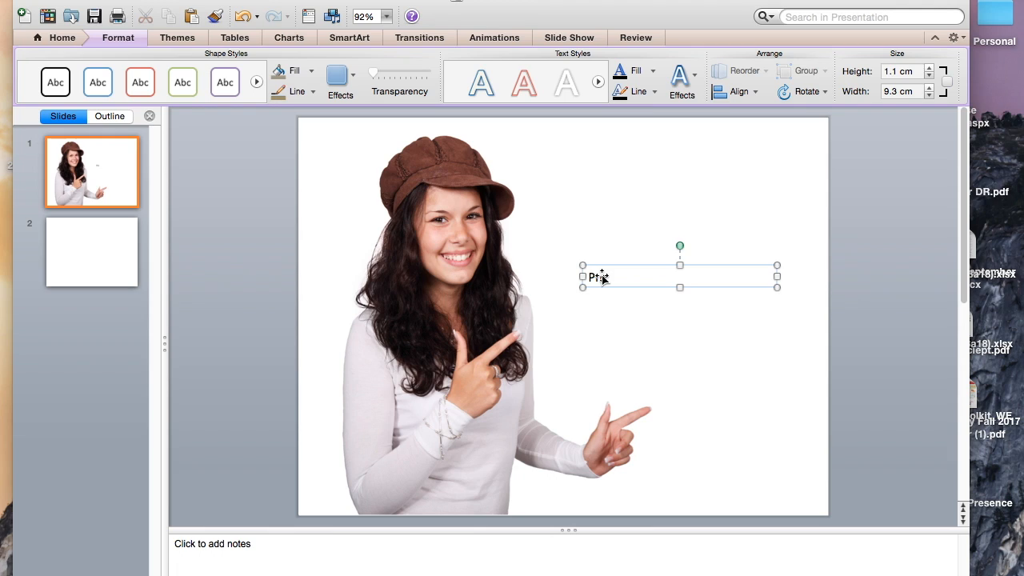
pyautogui.write('esent your ideas simply')
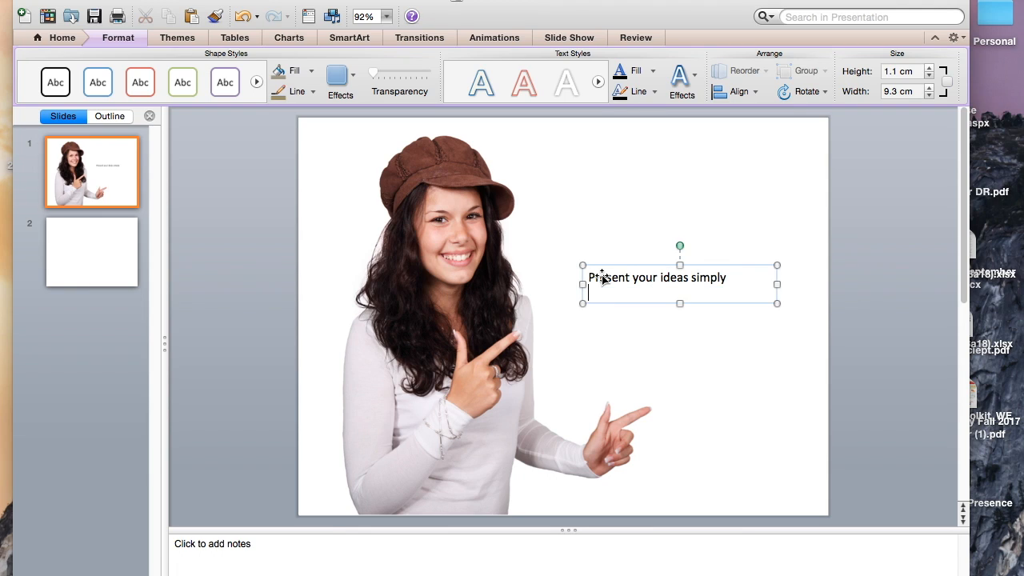
pyautogui.click(643, 320)
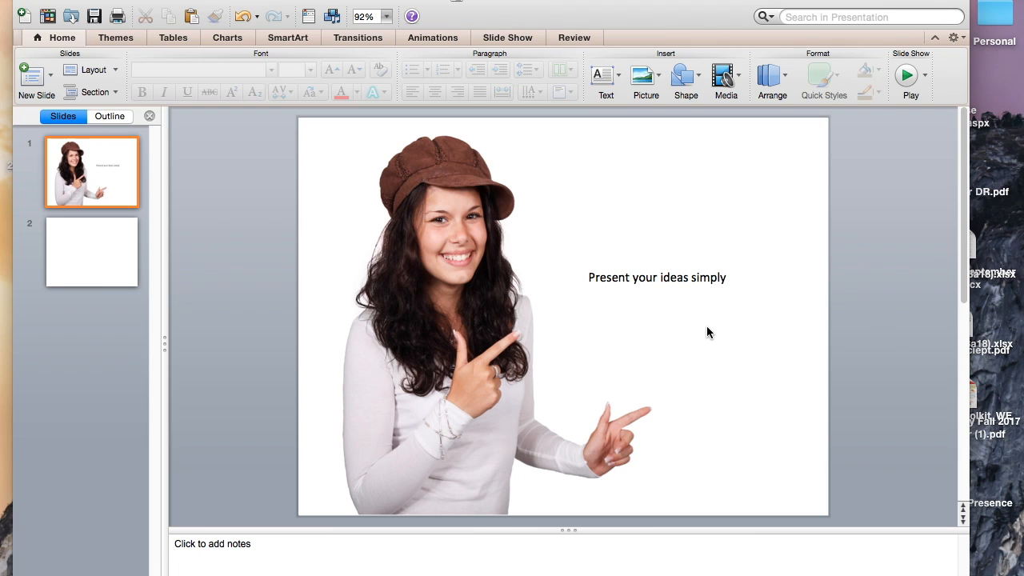
# Set the font size of the "Present your ideas simply" text box to 36.
pyautogui.click(709, 286)
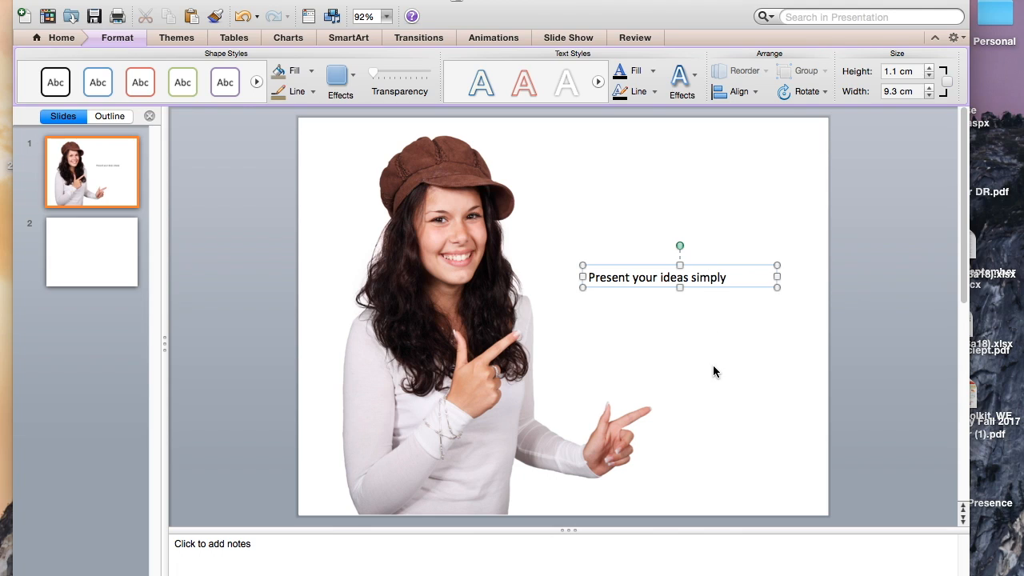
pyautogui.moveTo(728, 277)
pyautogui.mouseDown()
pyautogui.moveTo(692, 269)
pyautogui.moveTo(741, 281)
pyautogui.mouseUp()
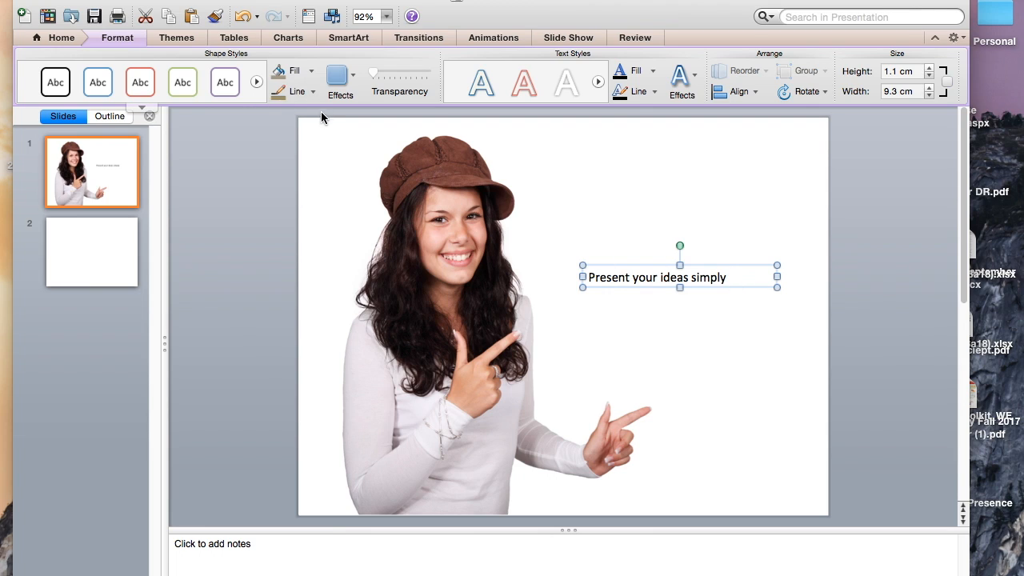
pyautogui.click(61, 40)
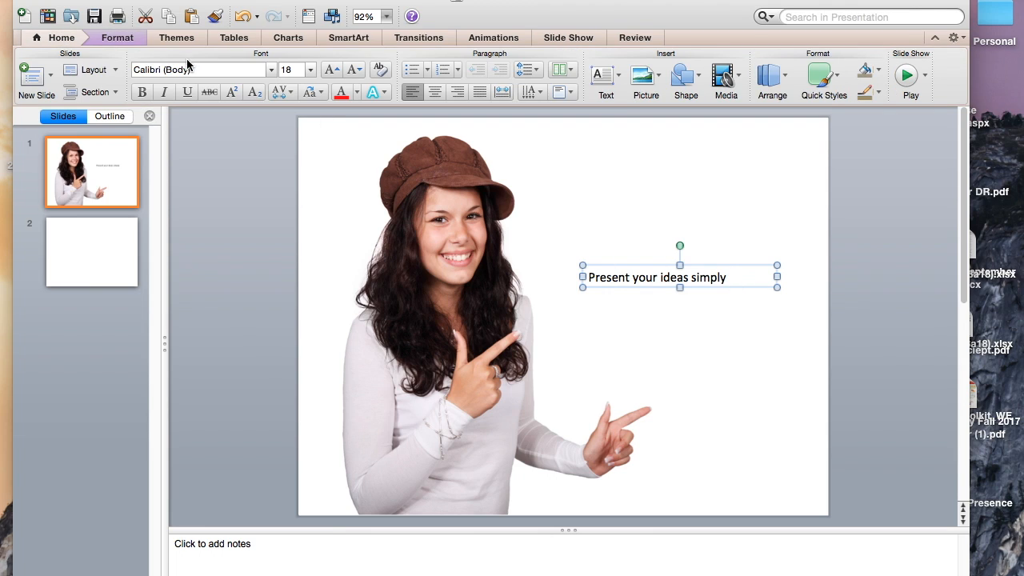
pyautogui.click(294, 69)
pyautogui.write('36')
pyautogui.press('Return')
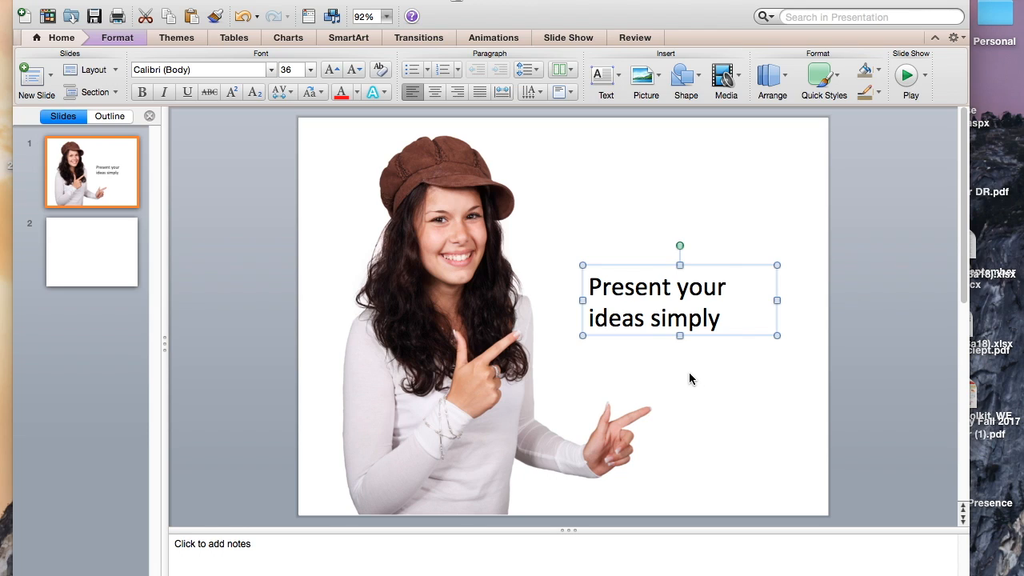
pyautogui.click(736, 352)
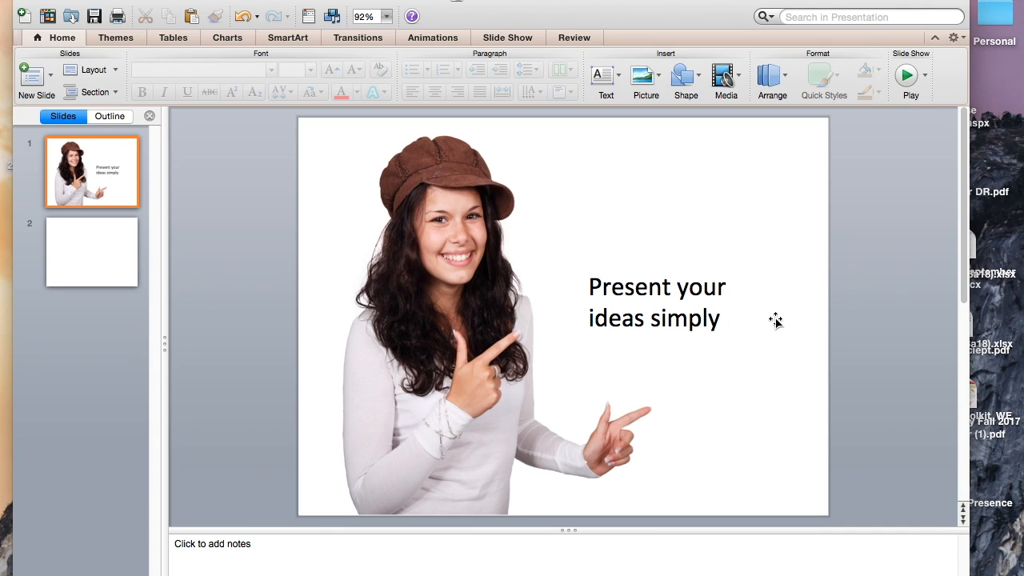
# Switch to the browser to view the Wikipedia article on sans-serif fonts and its font comparison, and minimize it when done.
pyautogui.click(739, 321)
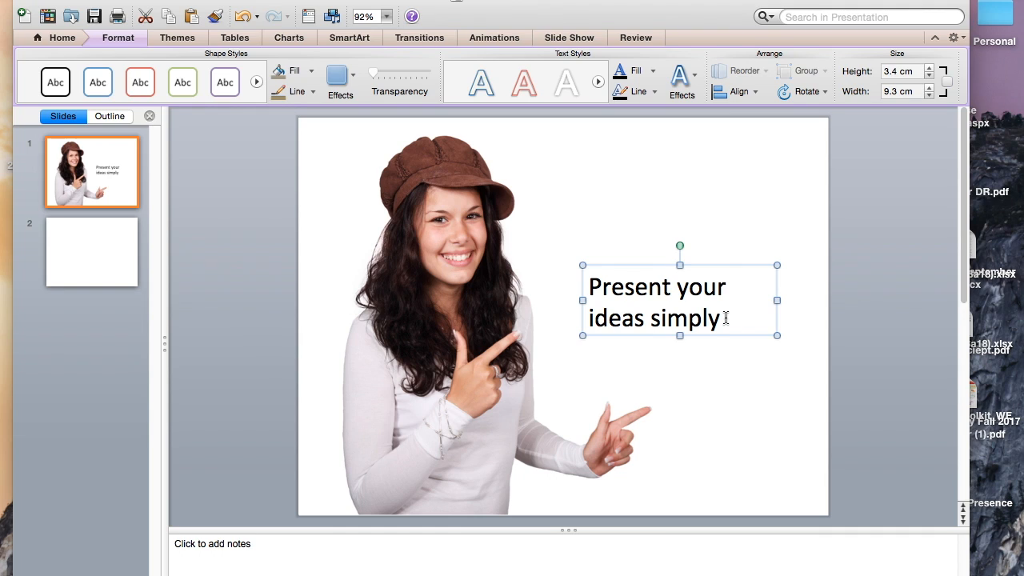
pyautogui.moveTo(1022, 512)
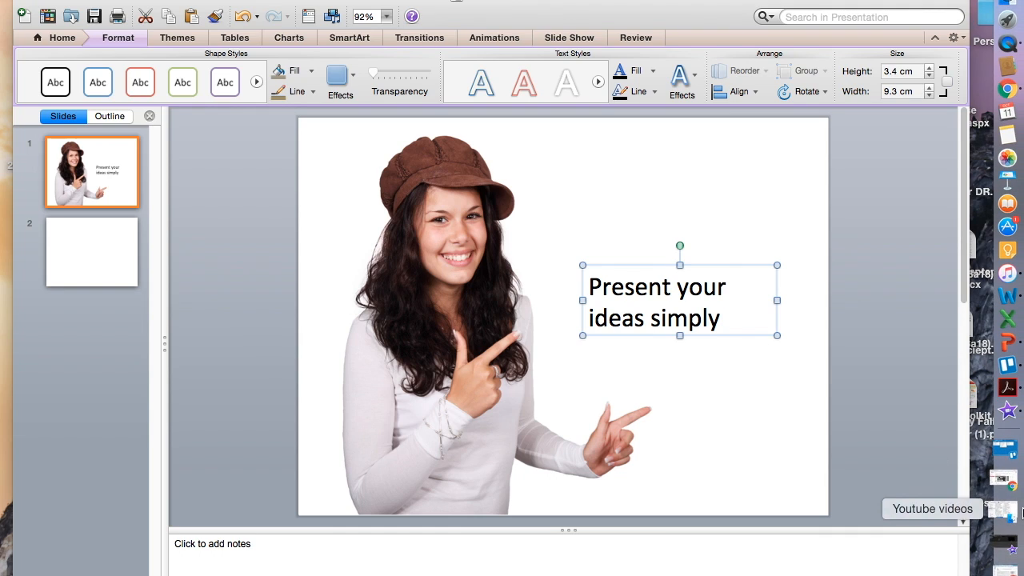
pyautogui.click(1010, 561)
pyautogui.scroll(-1, 673, 329)
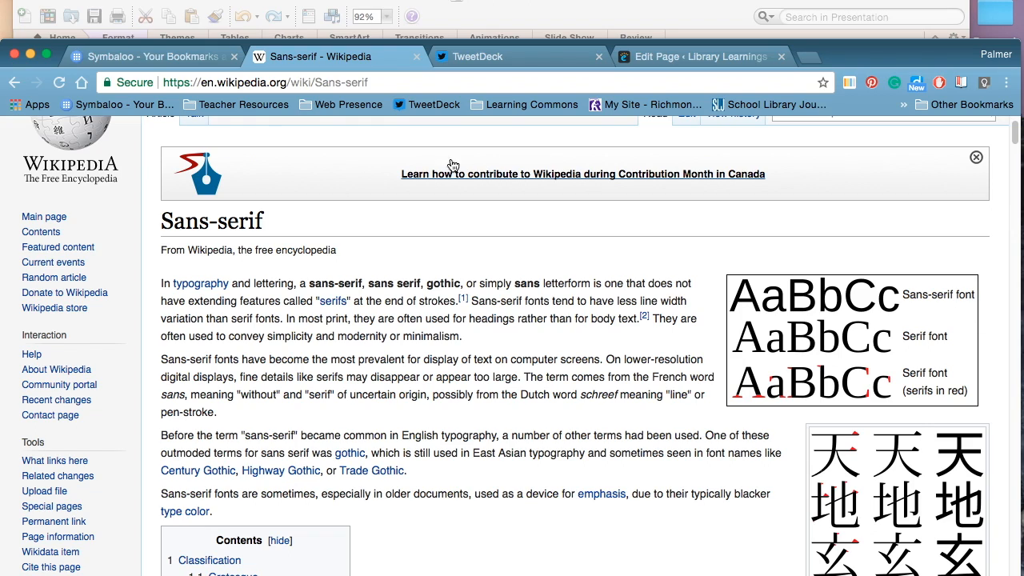
pyautogui.click(30, 54)
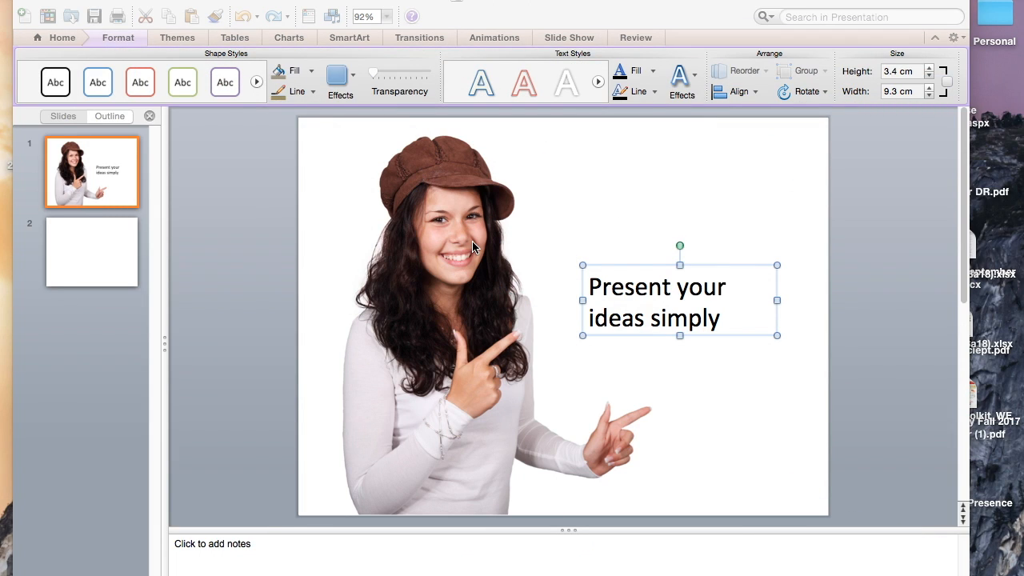
# Change the font of all the text in the "Present your ideas simply" box to Century Schoolbook.
pyautogui.click(727, 322)
pyautogui.doubleClick(682, 307)
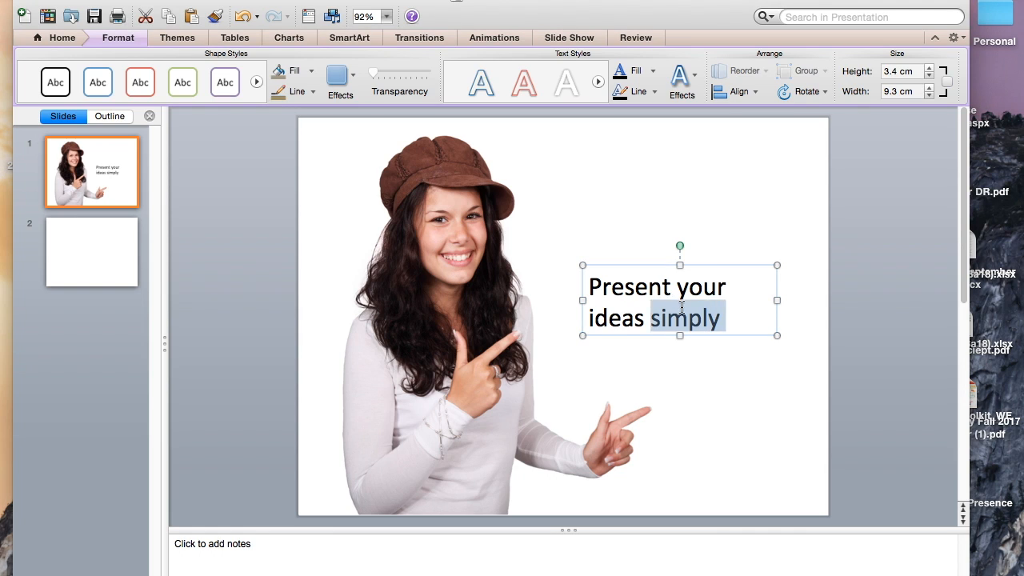
pyautogui.tripleClick(681, 306)
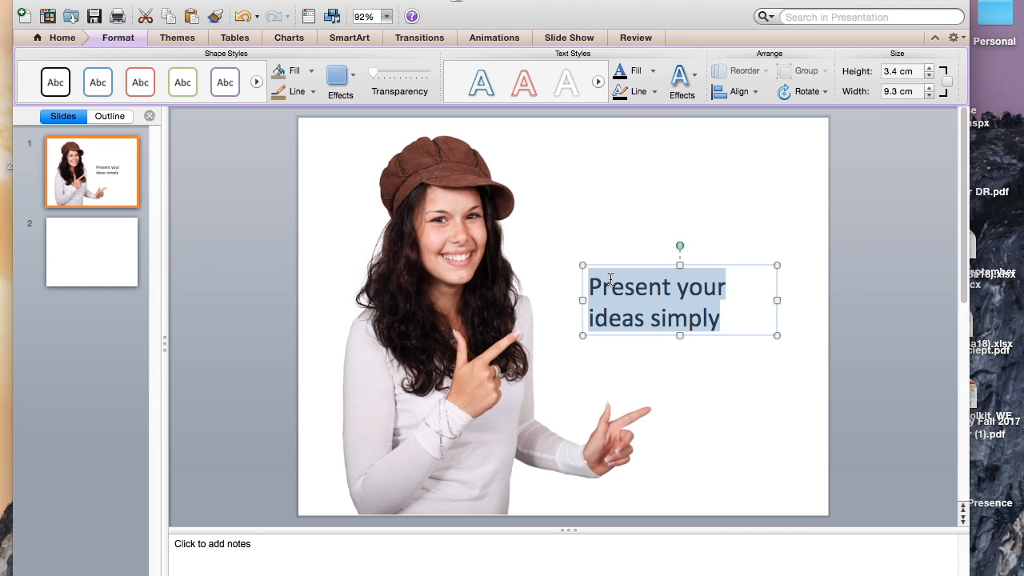
pyautogui.click(58, 42)
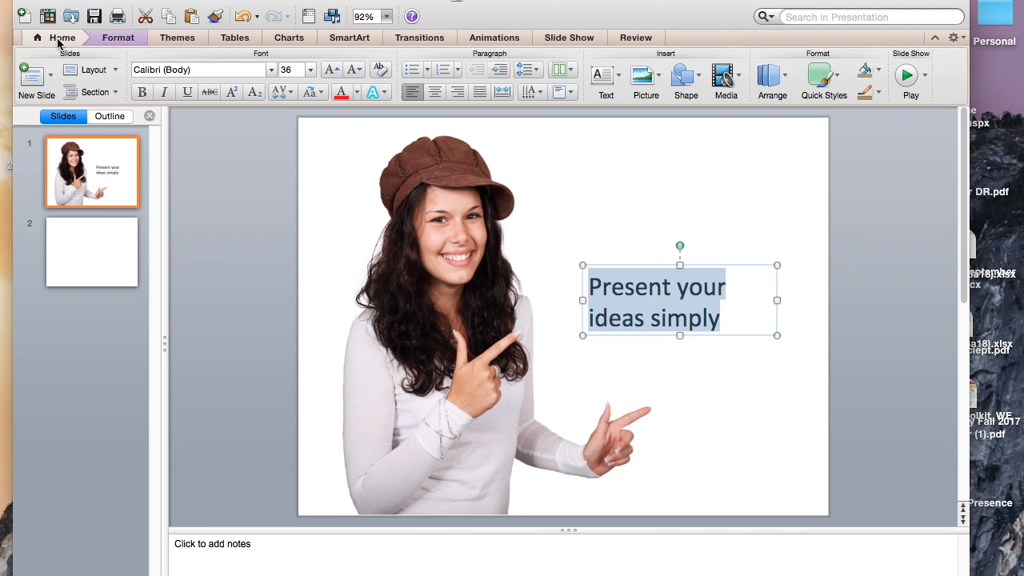
pyautogui.click(271, 71)
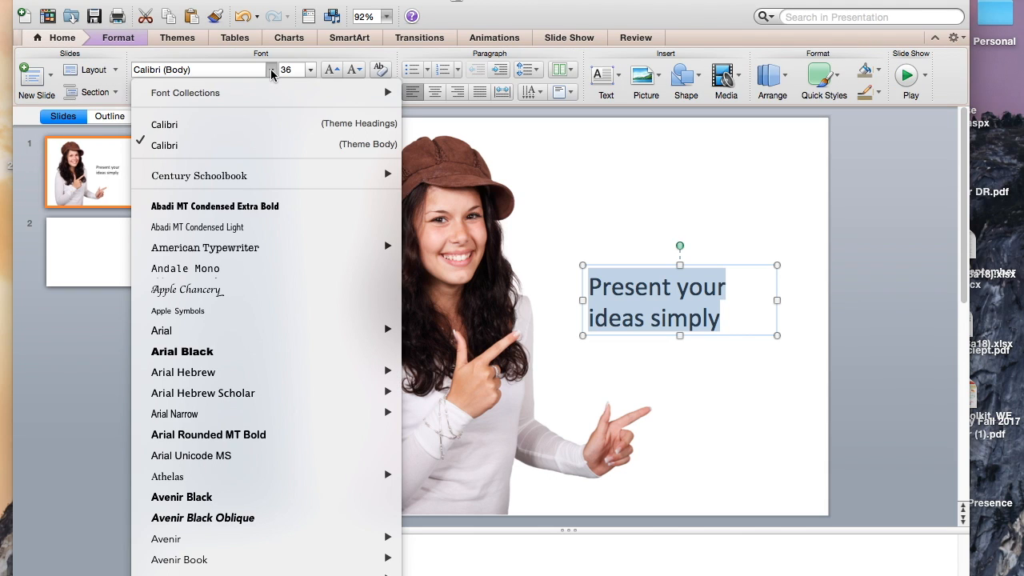
pyautogui.scroll(-1, 211, 398)
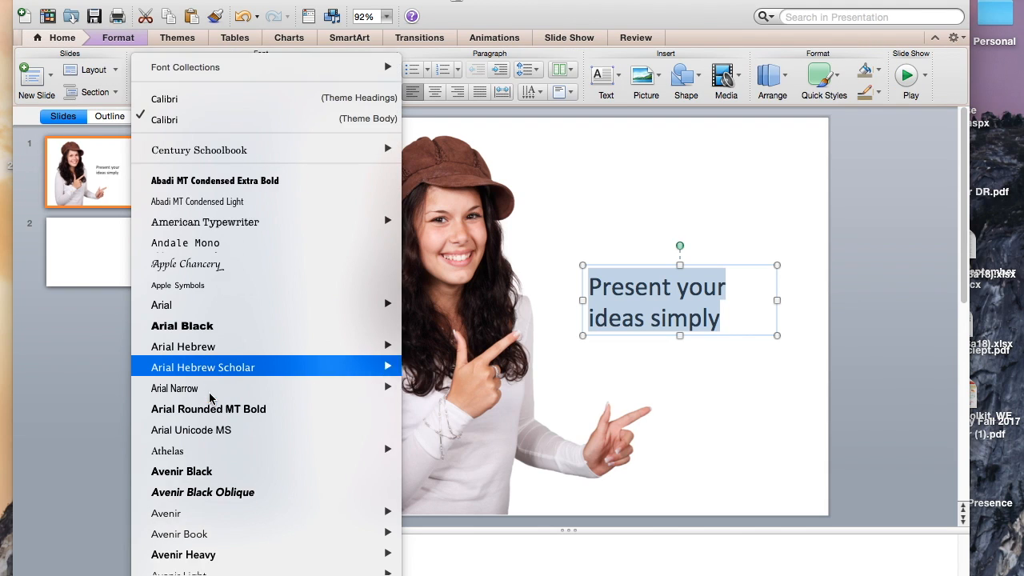
pyautogui.scroll(-10, 211, 398)
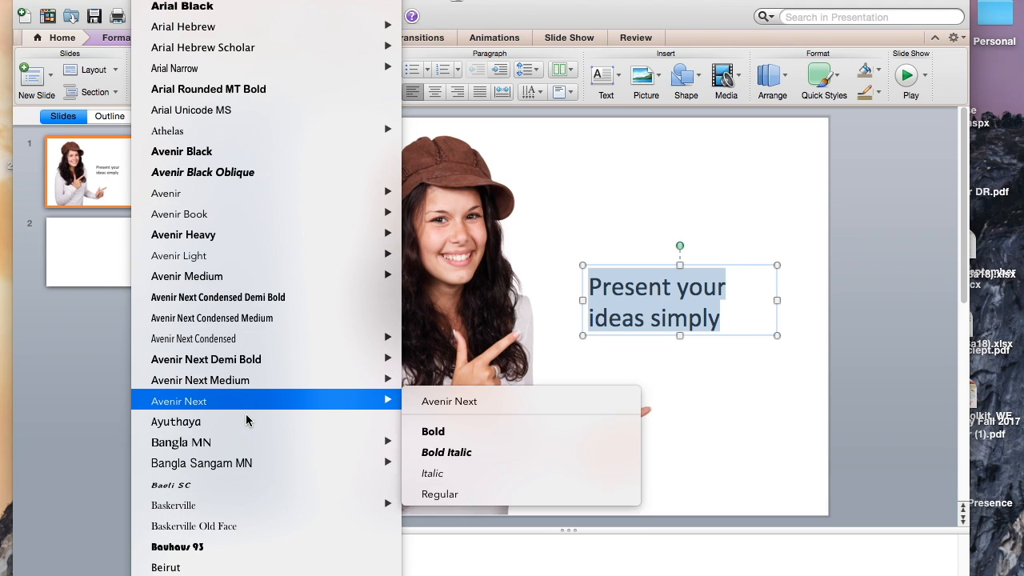
pyautogui.scroll(-3, 289, 418)
pyautogui.scroll(-4, 289, 418)
pyautogui.scroll(-6, 286, 419)
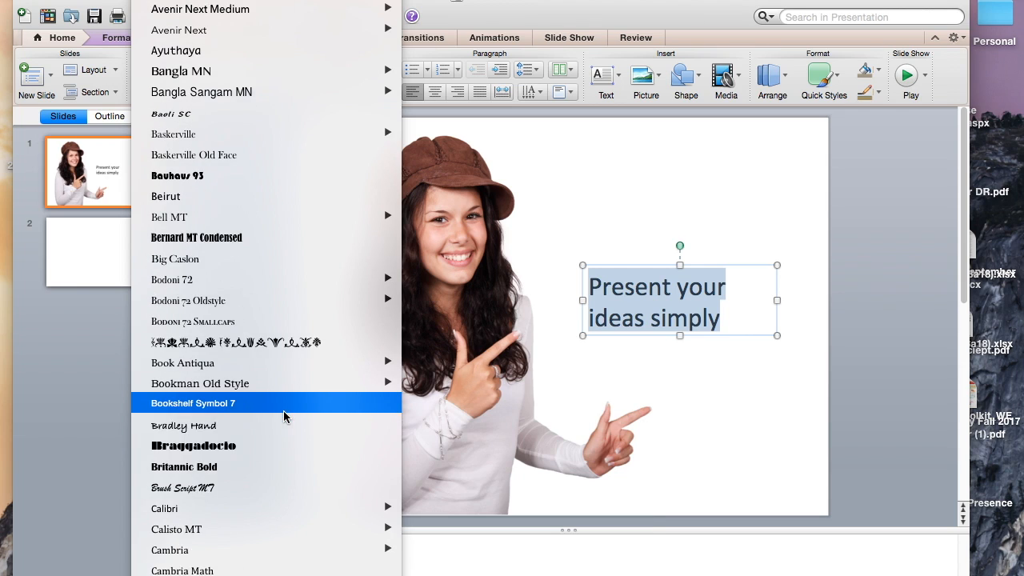
pyautogui.scroll(-2, 284, 416)
pyautogui.scroll(-5, 284, 417)
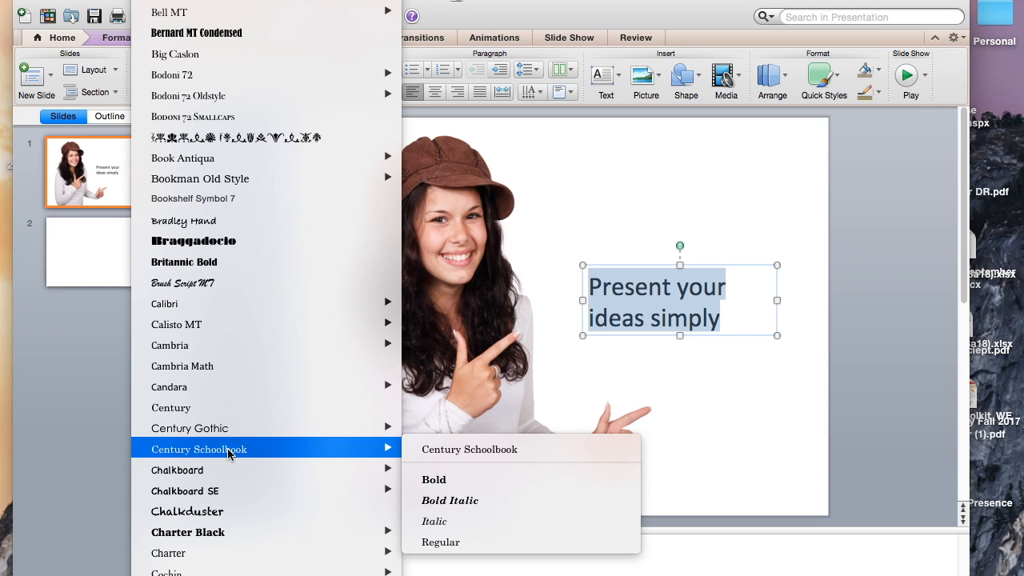
pyautogui.click(230, 450)
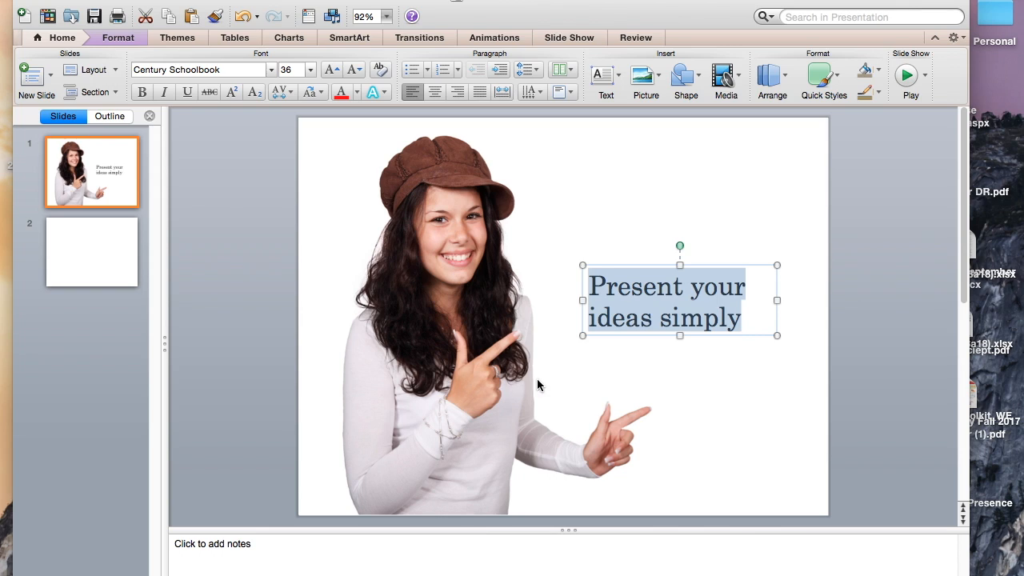
pyautogui.click(733, 401)
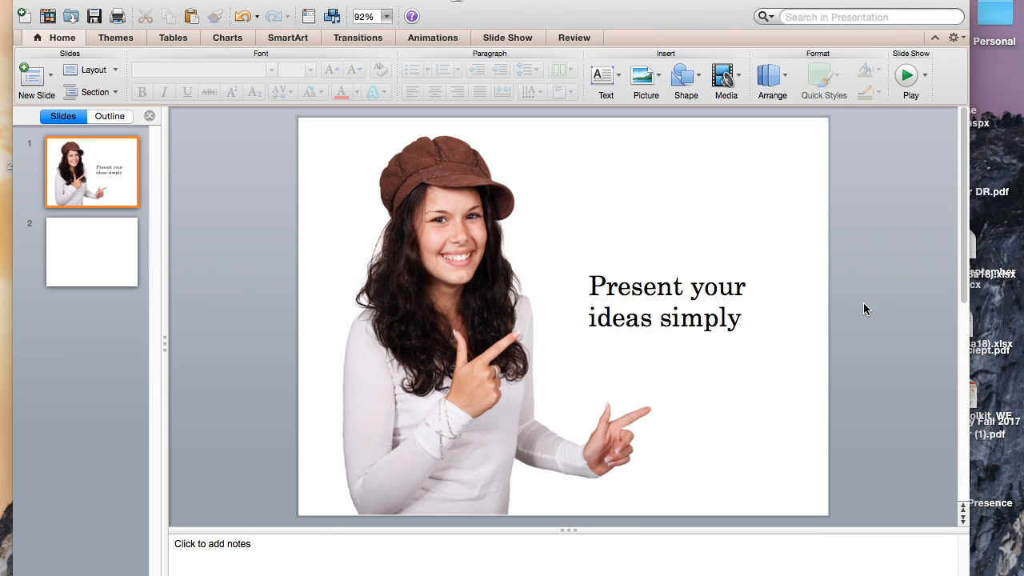
pyautogui.click(659, 312)
pyautogui.doubleClick(673, 286)
pyautogui.click(685, 303)
pyautogui.tripleClick(636, 288)
pyautogui.click(690, 341)
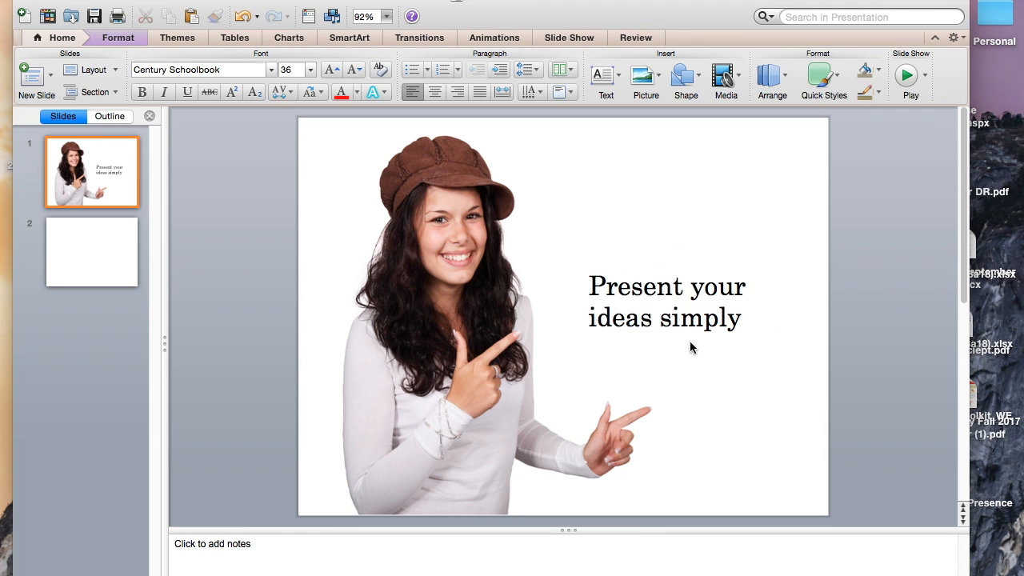
pyautogui.moveTo(744, 320); pyautogui.dragTo(608, 298)
pyautogui.moveTo(715, 304); pyautogui.dragTo(711, 302)
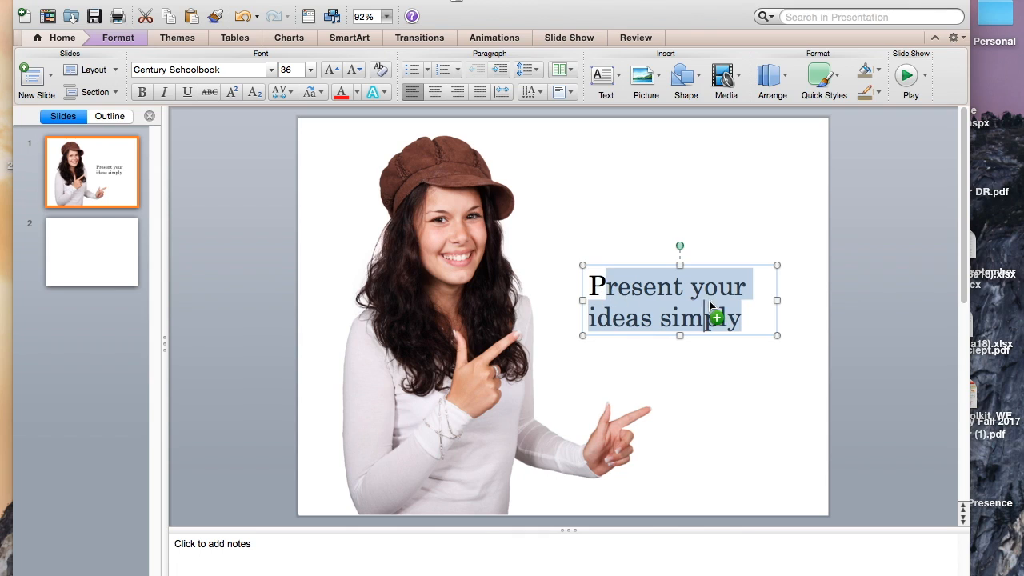
pyautogui.moveTo(600, 292); pyautogui.dragTo(601, 304)
pyautogui.click(686, 359)
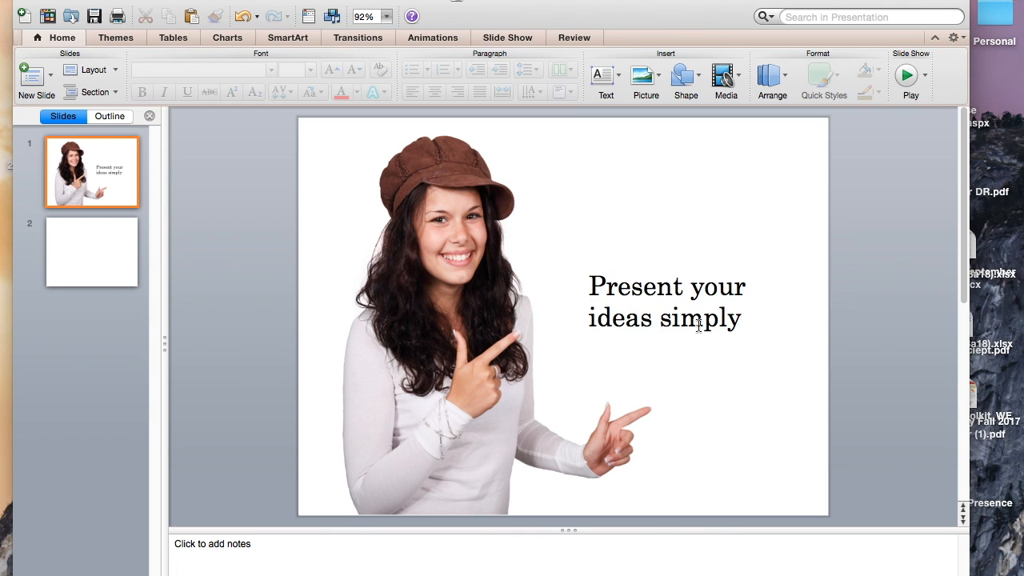
# Try the text box over the woman's hair and face, and select parts of its text there.
pyautogui.moveTo(698, 322); pyautogui.dragTo(628, 324)
pyautogui.moveTo(749, 303); pyautogui.dragTo(639, 281)
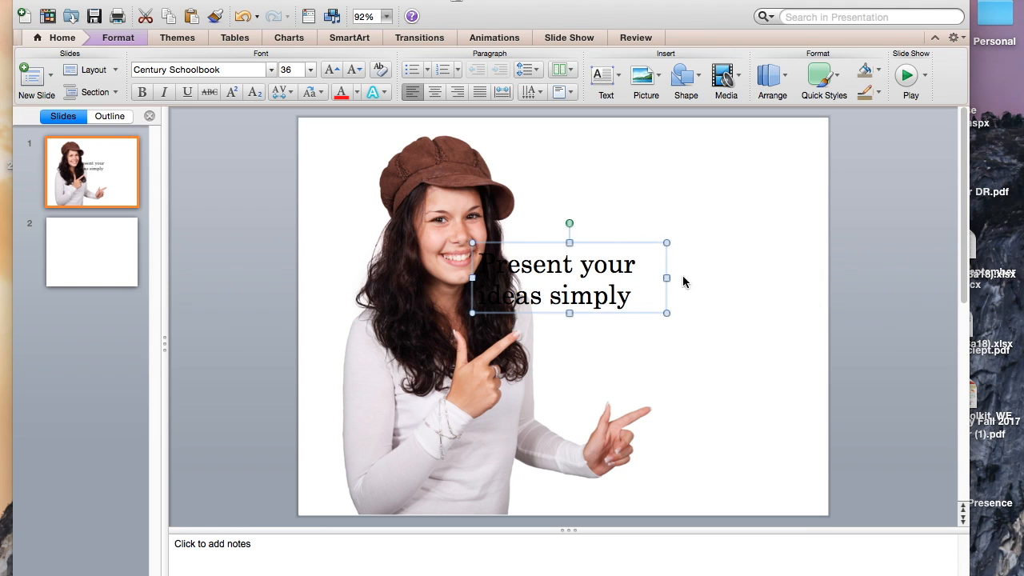
pyautogui.click(573, 282)
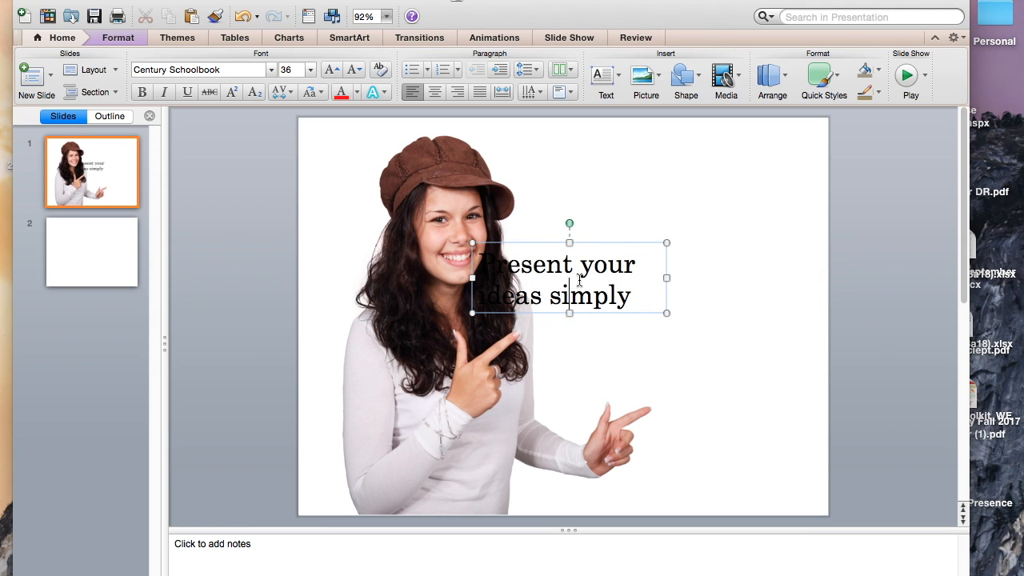
pyautogui.moveTo(576, 257); pyautogui.dragTo(662, 252)
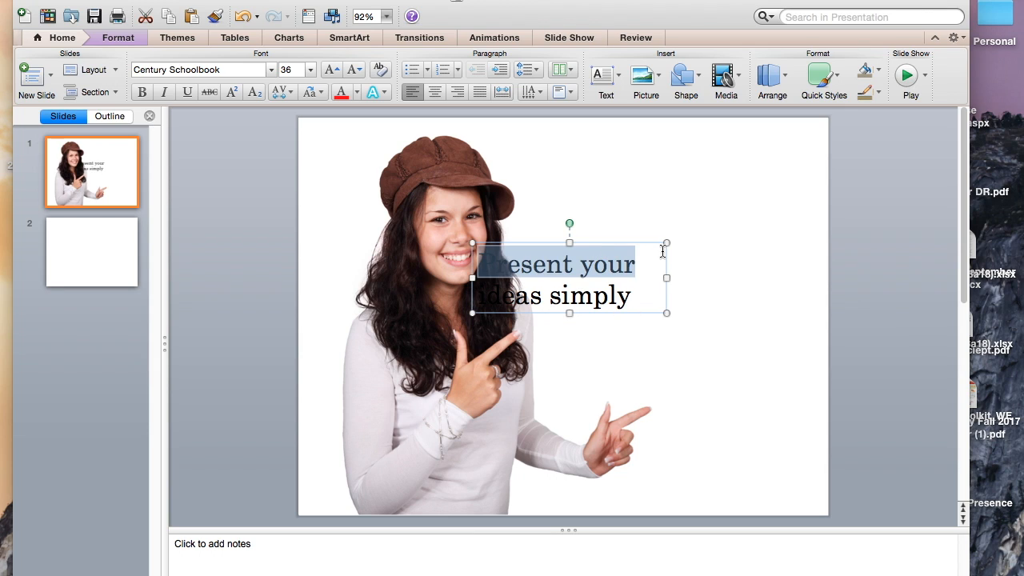
pyautogui.click(717, 295)
pyautogui.tripleClick(578, 291)
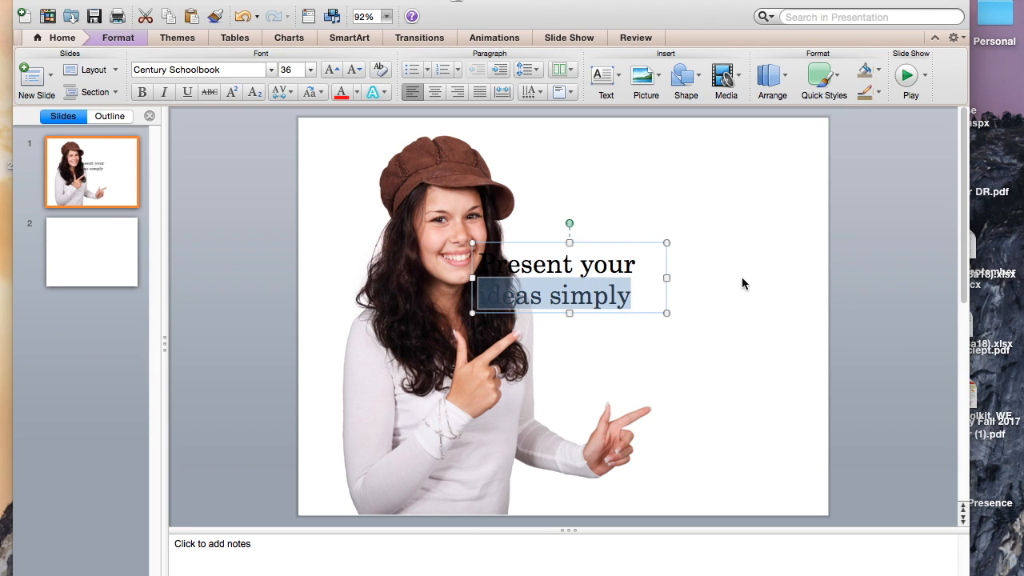
pyautogui.moveTo(480, 265); pyautogui.dragTo(684, 280)
pyautogui.click(569, 286)
pyautogui.tripleClick(565, 281)
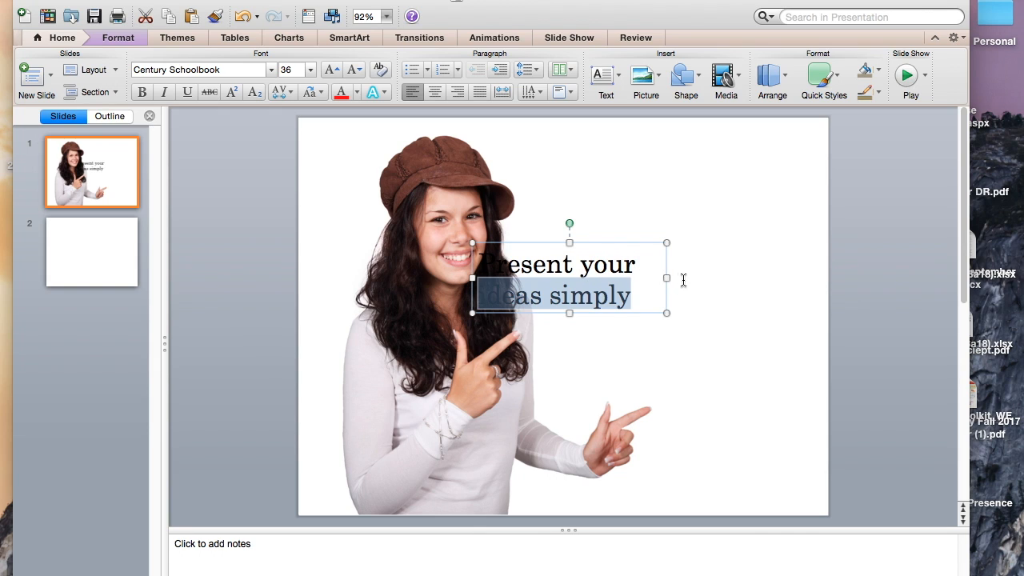
pyautogui.click(690, 326)
pyautogui.moveTo(480, 265); pyautogui.dragTo(664, 274)
pyautogui.moveTo(738, 277); pyautogui.dragTo(785, 344)
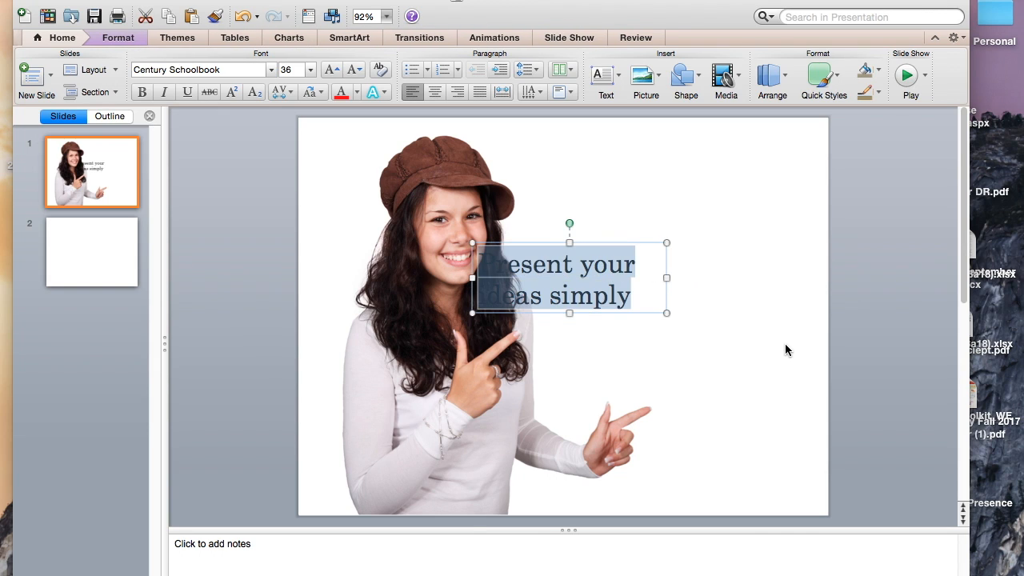
pyautogui.click(566, 282)
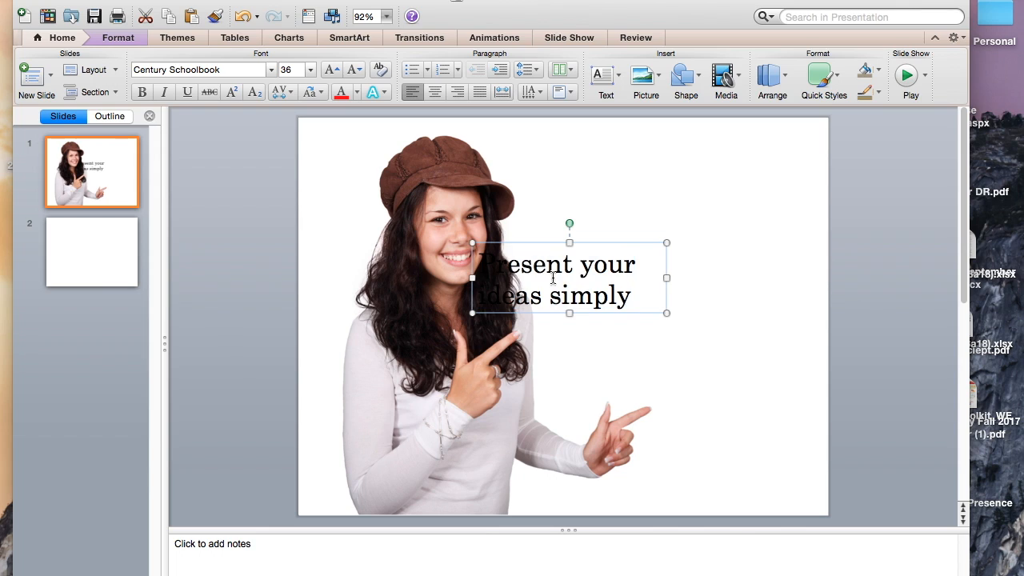
pyautogui.moveTo(551, 281); pyautogui.dragTo(677, 290)
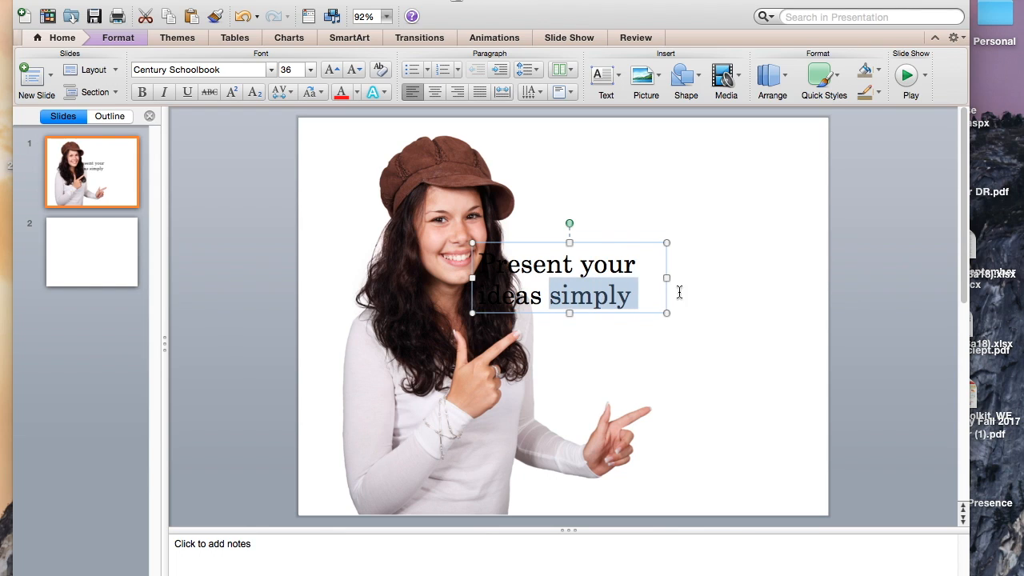
pyautogui.hotkey('shift', 'alt', 'Left')
pyautogui.hotkey('shift', 'alt', 'Left')
# Move the text box off the woman into the blank area beside her, about level with her chin, and deselect it.
pyautogui.moveTo(659, 304); pyautogui.dragTo(761, 300)
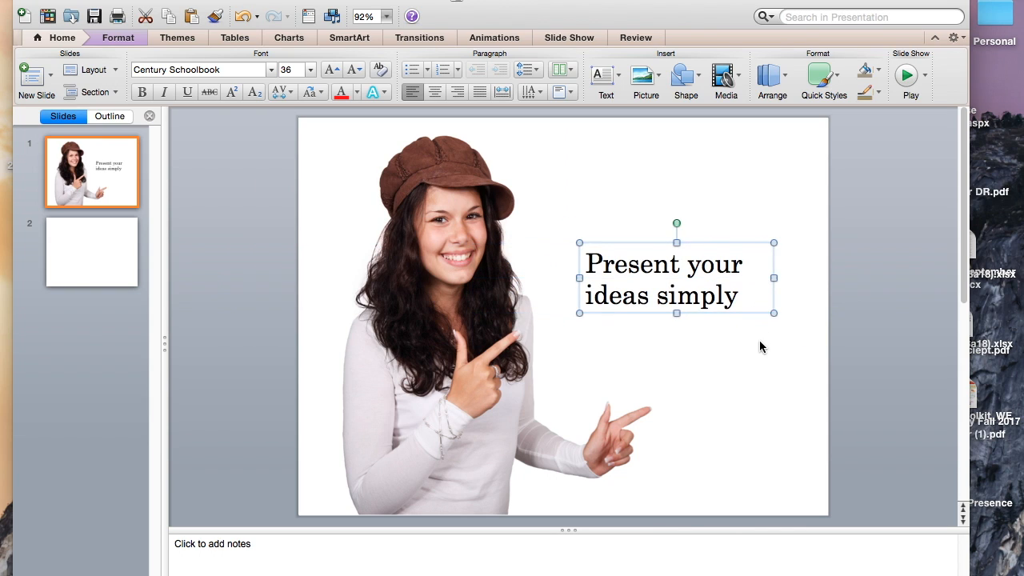
pyautogui.click(752, 373)
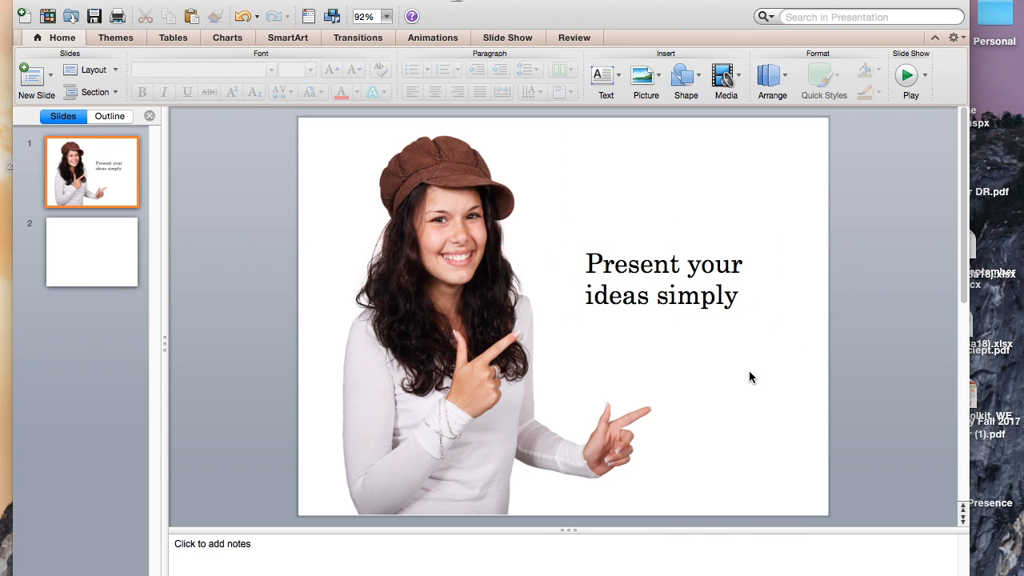